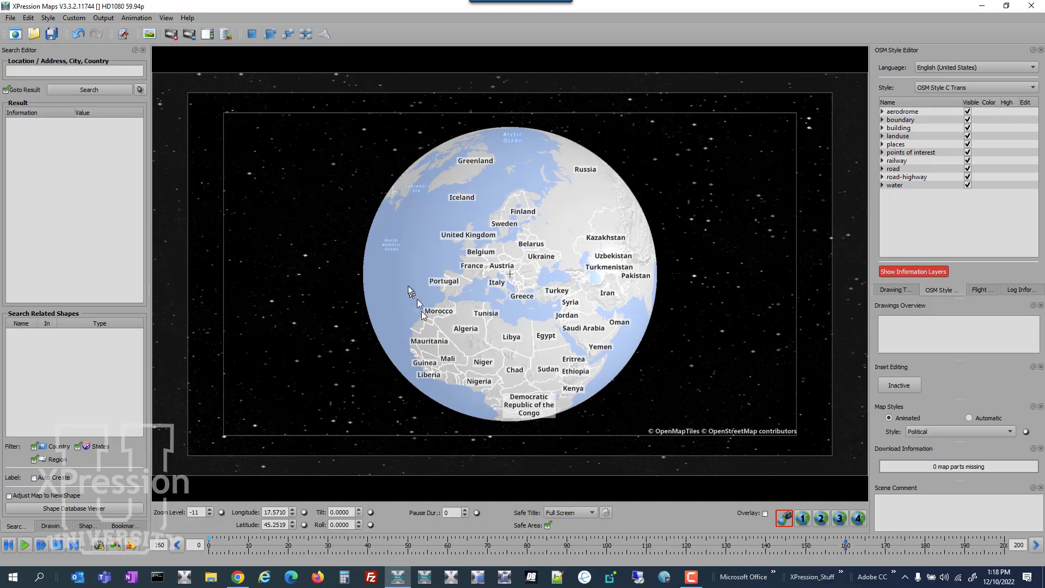
Rewind and play the scene's flight animation from the globe down to Europe.
{"action": "left_click_drag", "start_coordinate": [386, 220], "coordinate": [600, 338]}
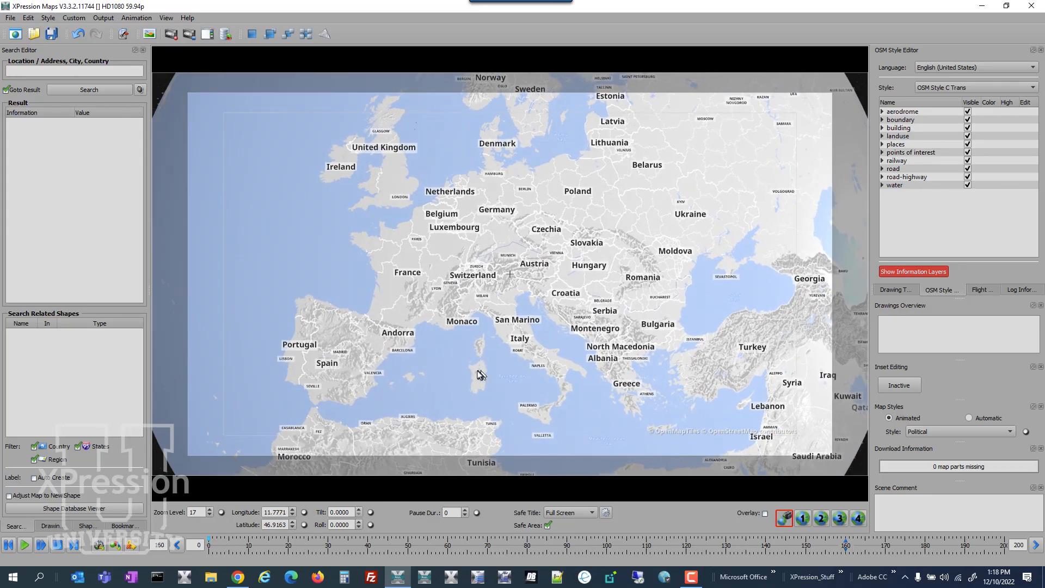
{"action": "left_click", "coordinate": [101, 546]}
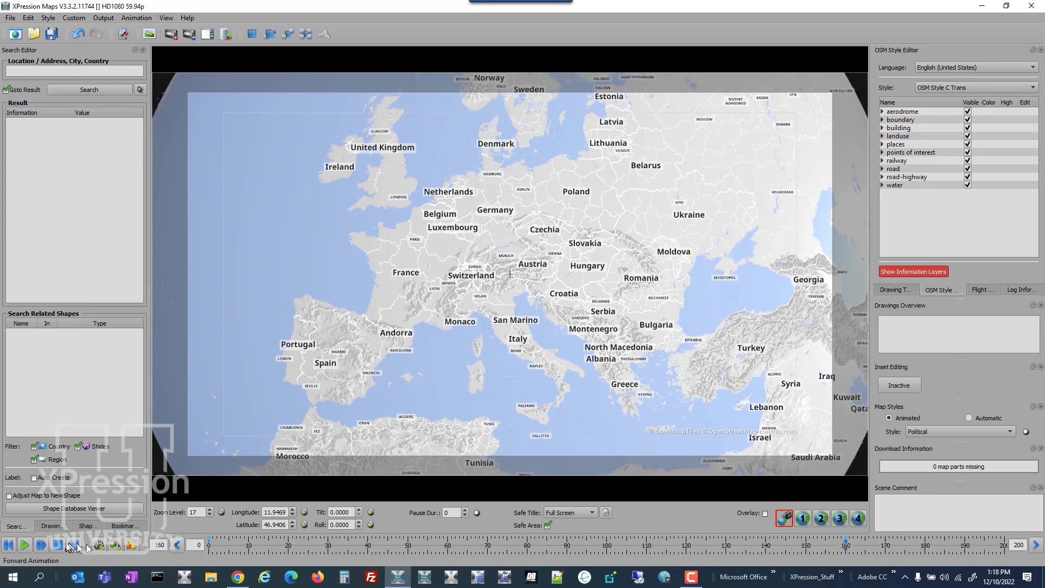
{"action": "left_click", "coordinate": [10, 545]}
{"action": "left_click", "coordinate": [39, 546]}
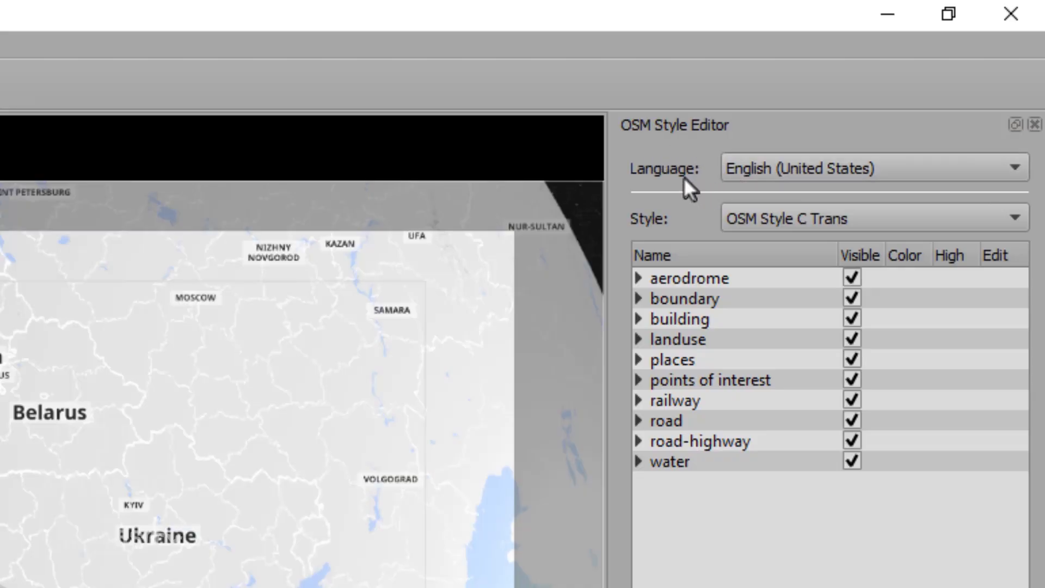
Switch the map label language to German (Germany) and replay the animation from the start.
{"action": "left_click", "coordinate": [802, 169]}
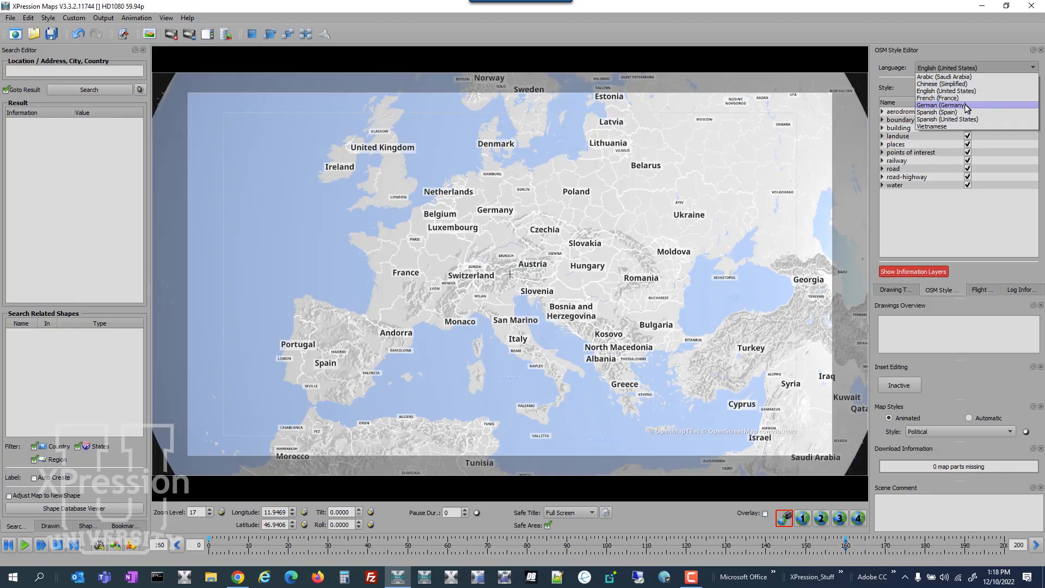
{"action": "left_click", "coordinate": [967, 105]}
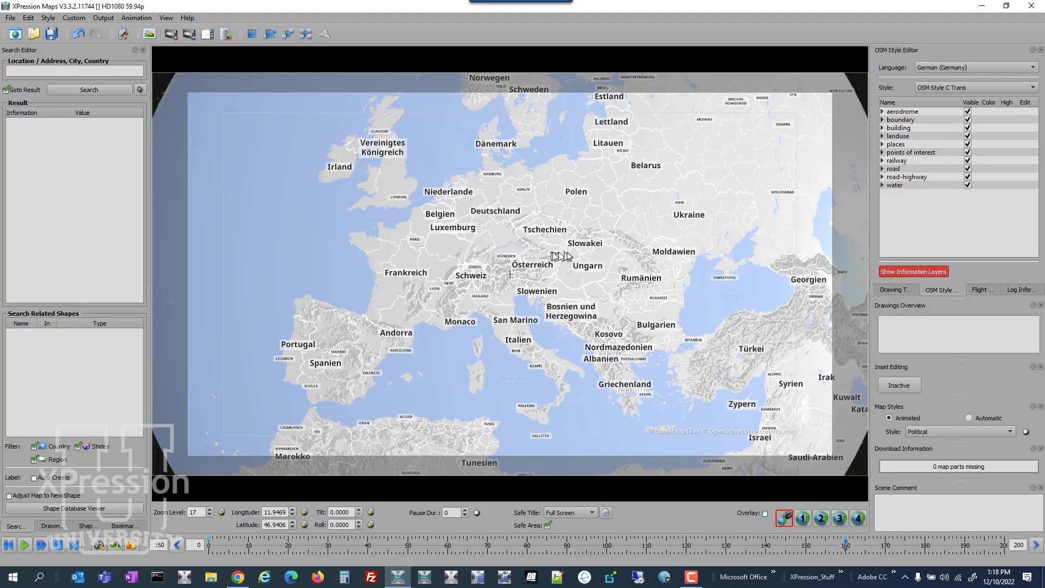
{"action": "left_click", "coordinate": [10, 546]}
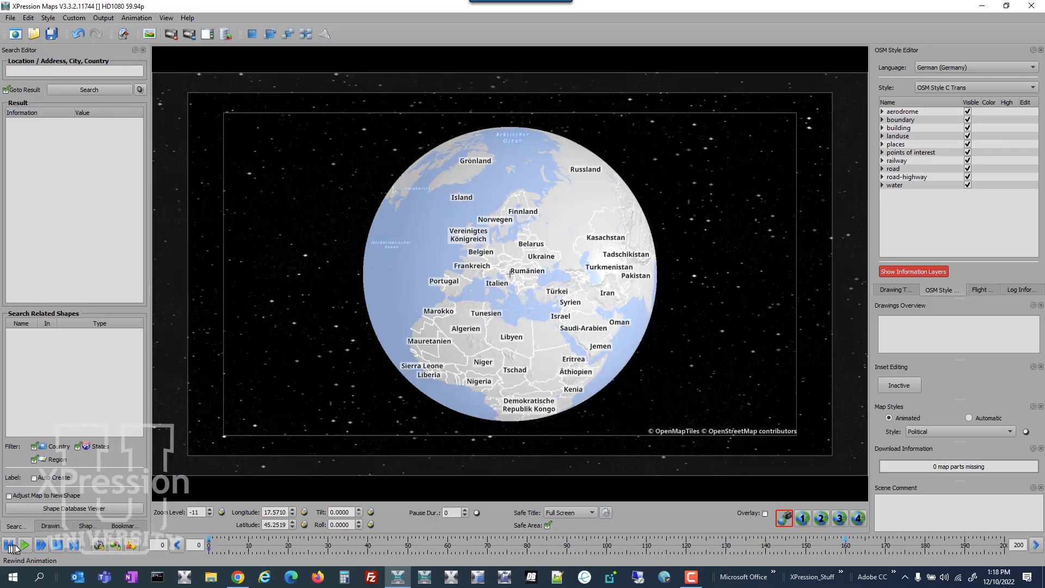
{"action": "left_click", "coordinate": [26, 546]}
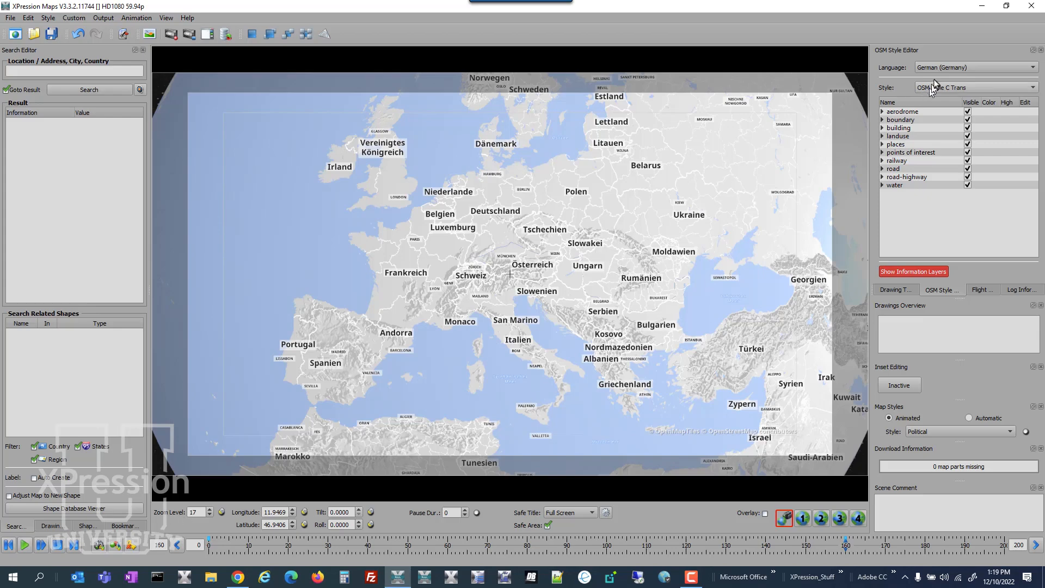
Switch the map label language to Chinese (Simplified) and then to Arabic (Saudi Arabia).
{"action": "left_click", "coordinate": [943, 70]}
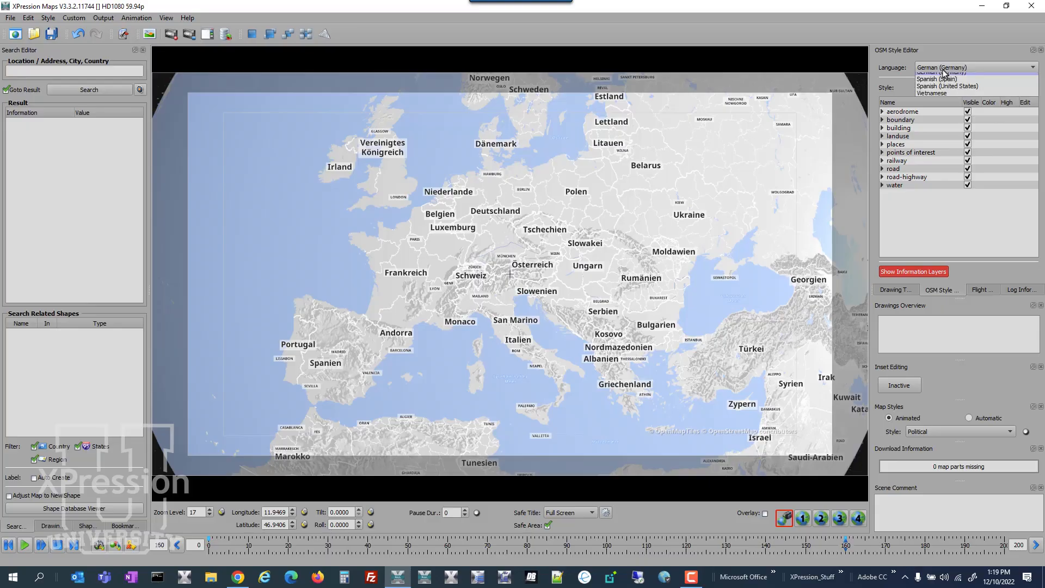
{"action": "left_click", "coordinate": [947, 84]}
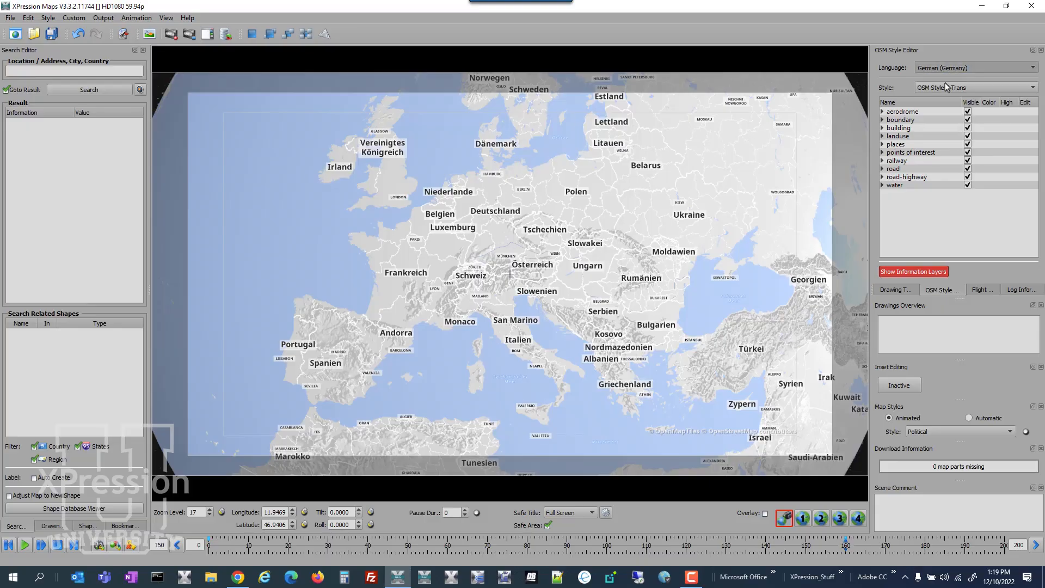
{"action": "left_click", "coordinate": [951, 69]}
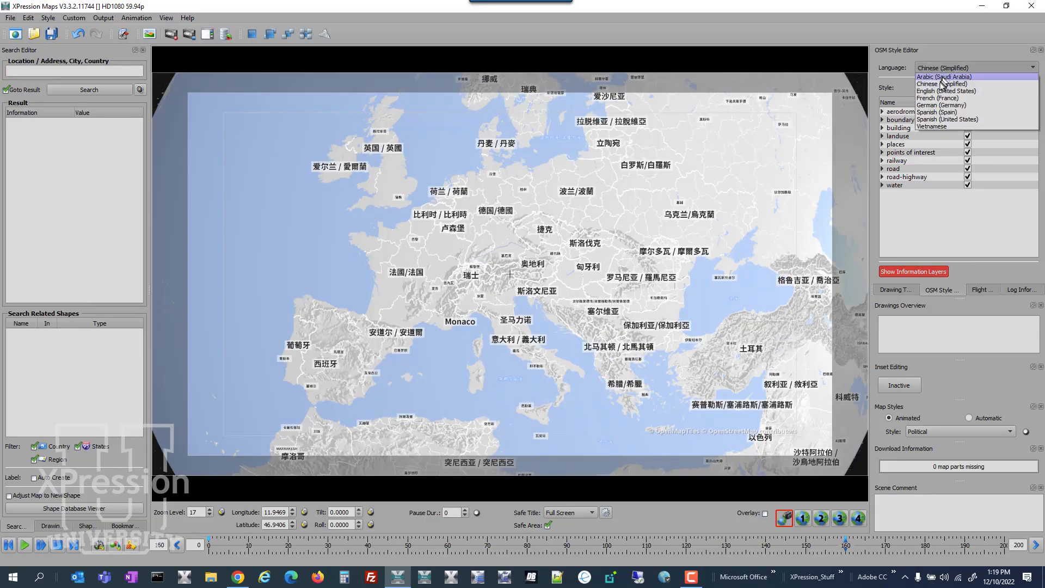
{"action": "left_click", "coordinate": [943, 78]}
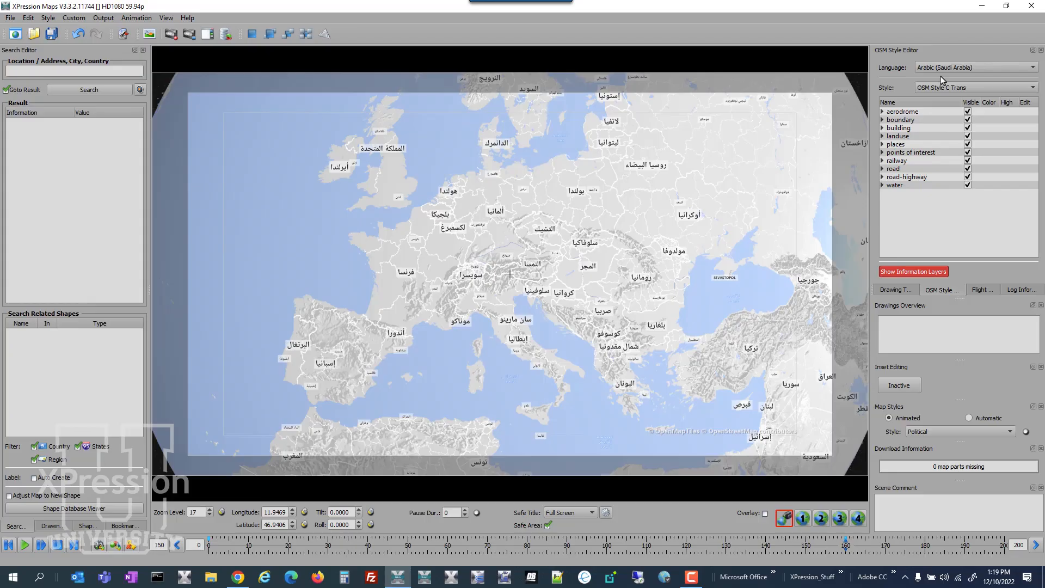
Set the map label language to French (France).
{"action": "left_click", "coordinate": [950, 69]}
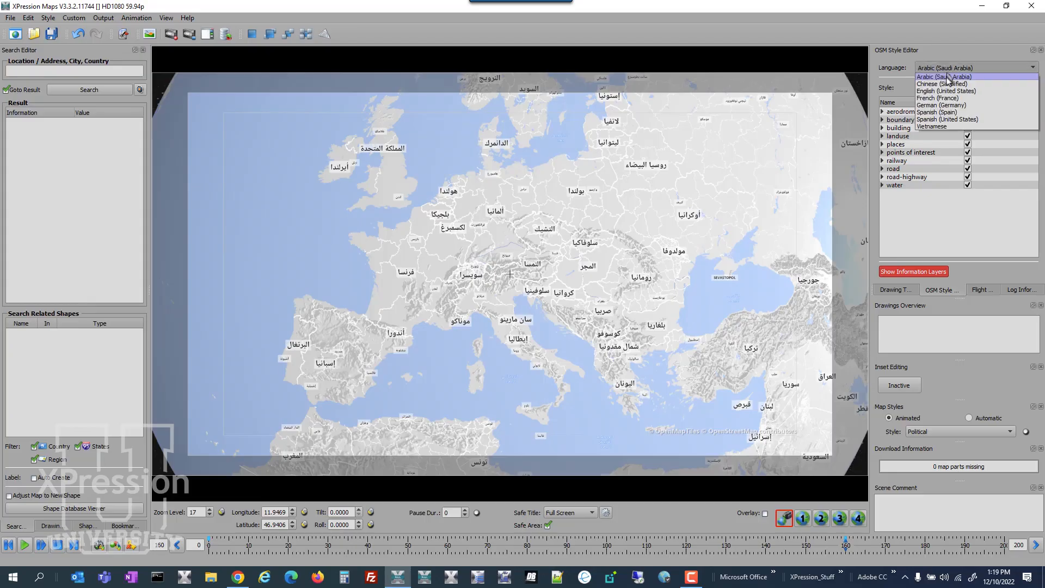
{"action": "left_click", "coordinate": [952, 98]}
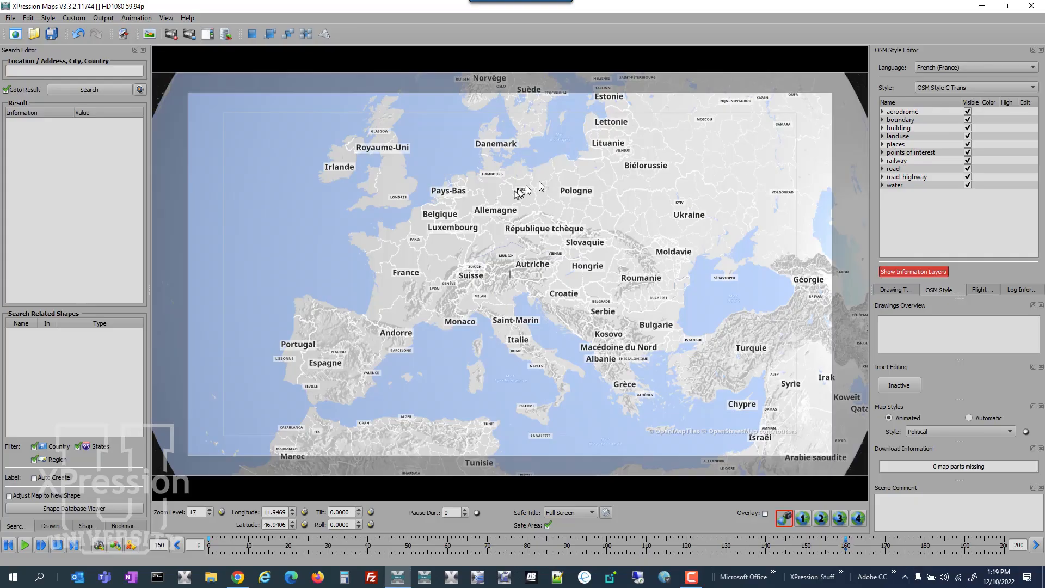
Open the OpenStreetMap data editor for the Luxembourg country label on the map.
{"action": "right_click", "coordinate": [467, 232], "text": "shift"}
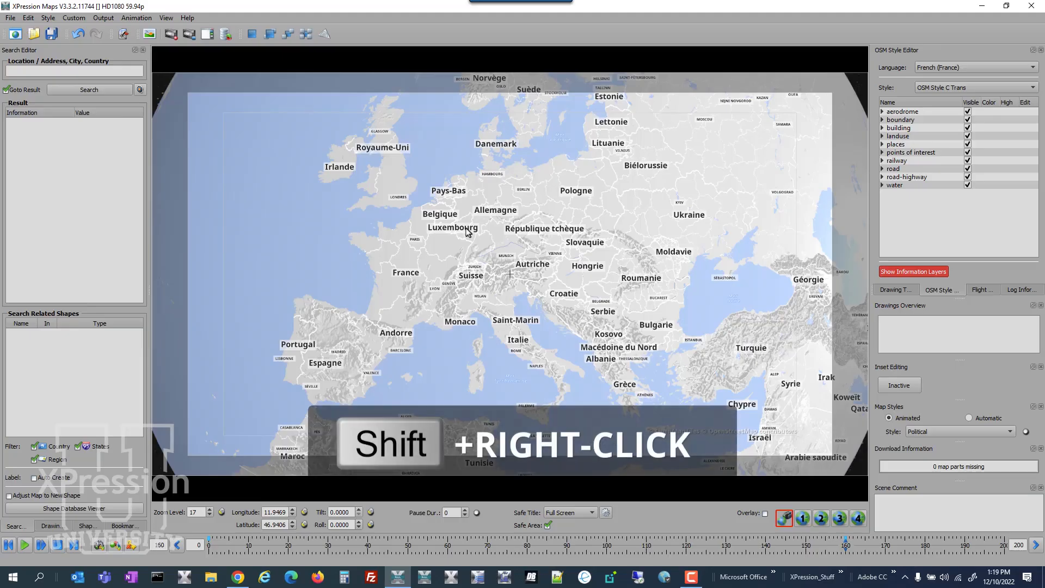
{"action": "right_click", "coordinate": [467, 231], "text": "shift"}
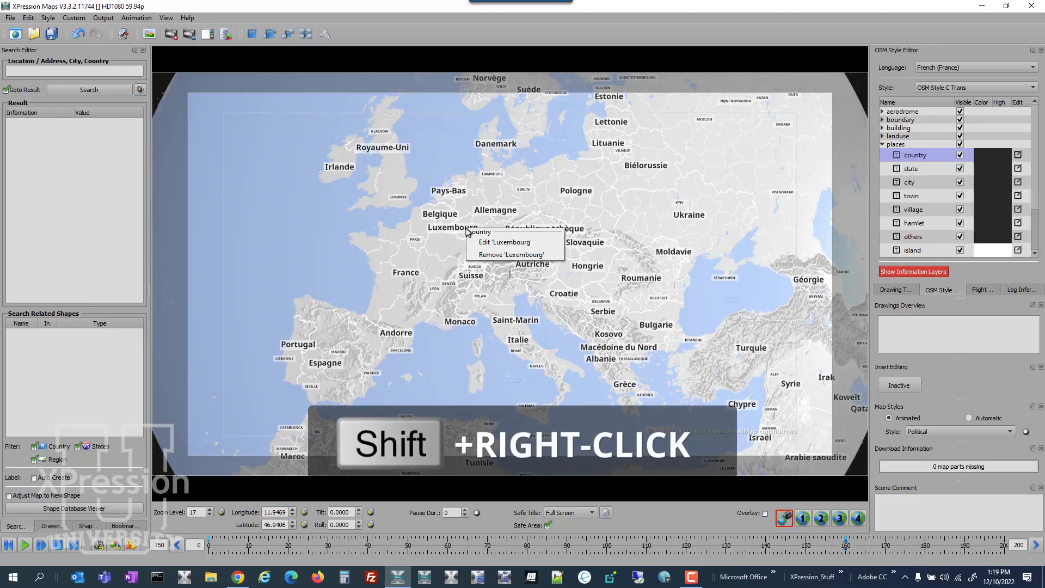
{"action": "left_click", "coordinate": [543, 244]}
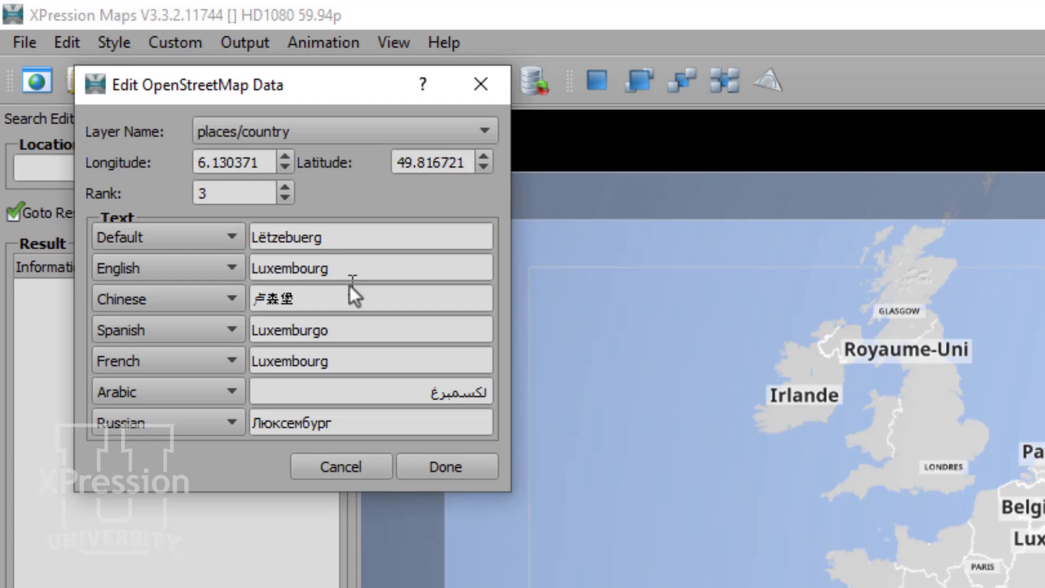
Browse the layer name list for the Luxembourg label and close the editor with Done.
{"action": "left_click", "coordinate": [316, 138]}
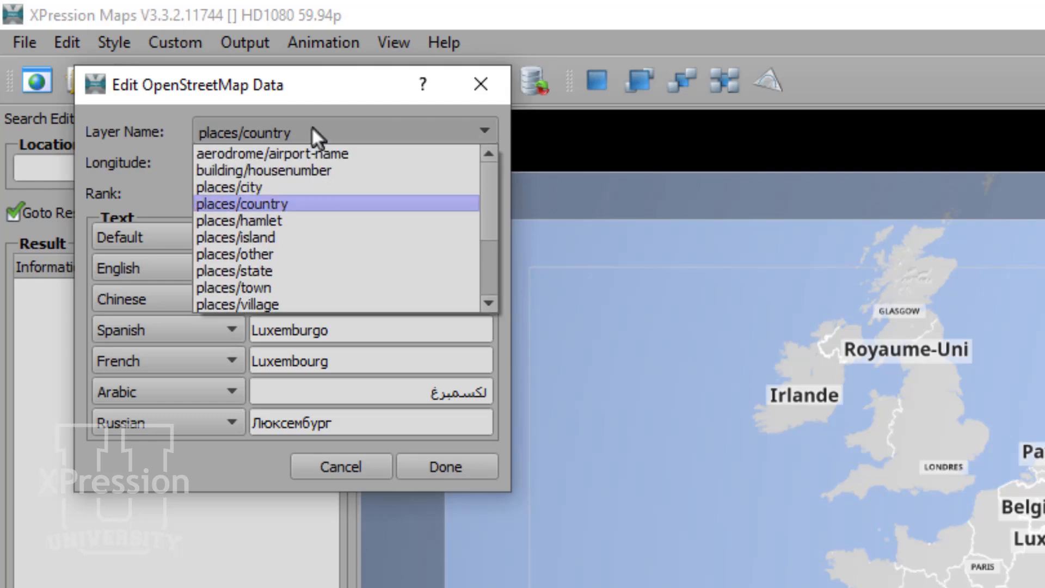
{"action": "left_click", "coordinate": [346, 92]}
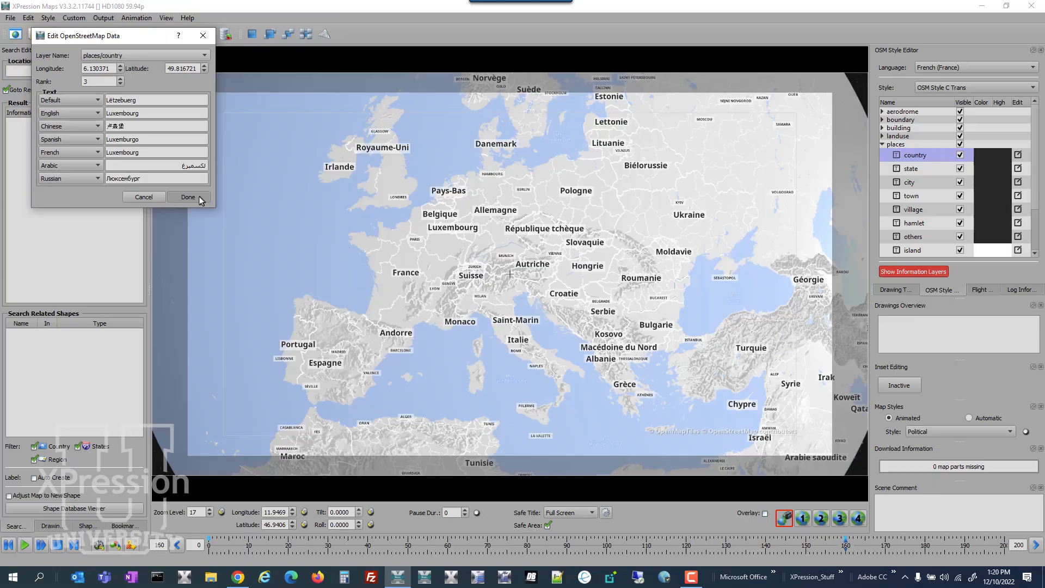
{"action": "left_click", "coordinate": [201, 199]}
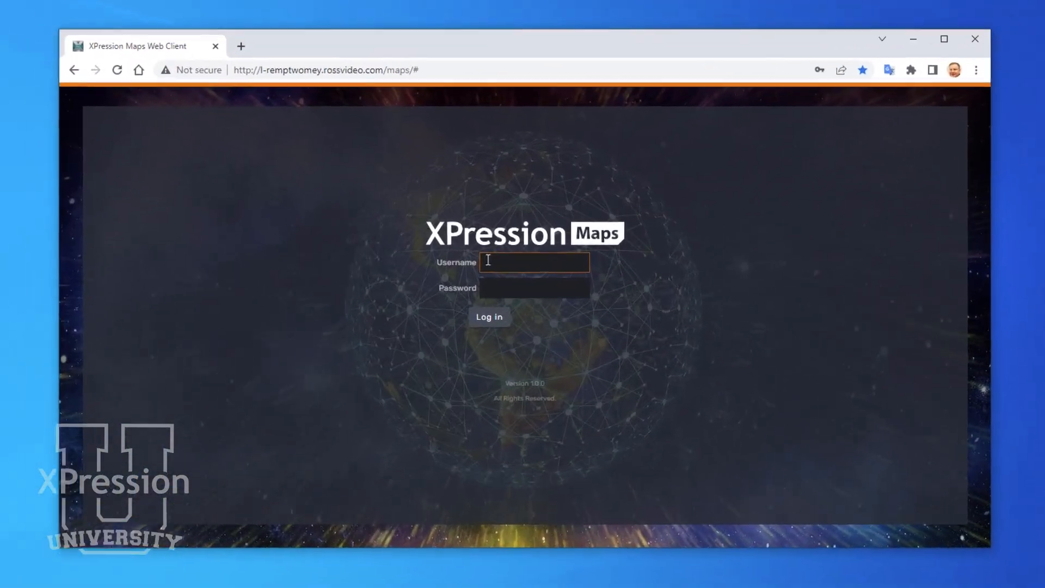
In the XPression Maps Web Client, log in with a saved username and password.
{"action": "left_click", "coordinate": [502, 253]}
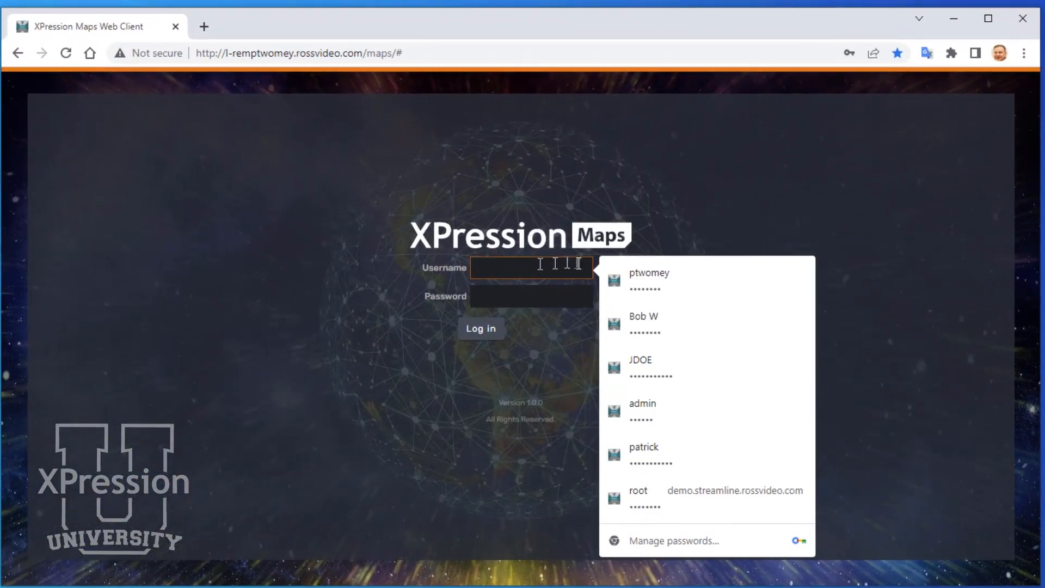
{"action": "left_click", "coordinate": [645, 282]}
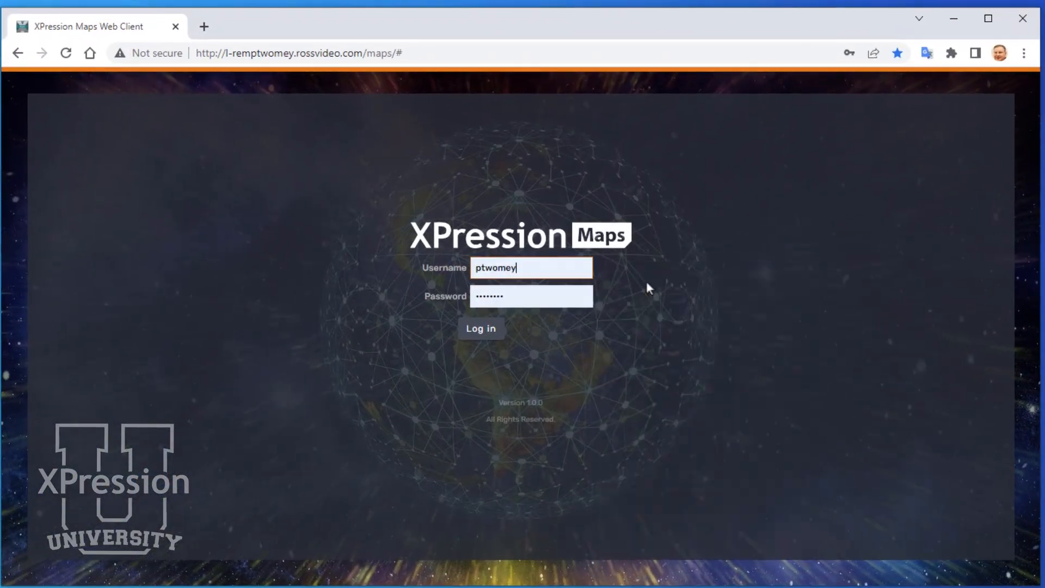
{"action": "left_click", "coordinate": [481, 328]}
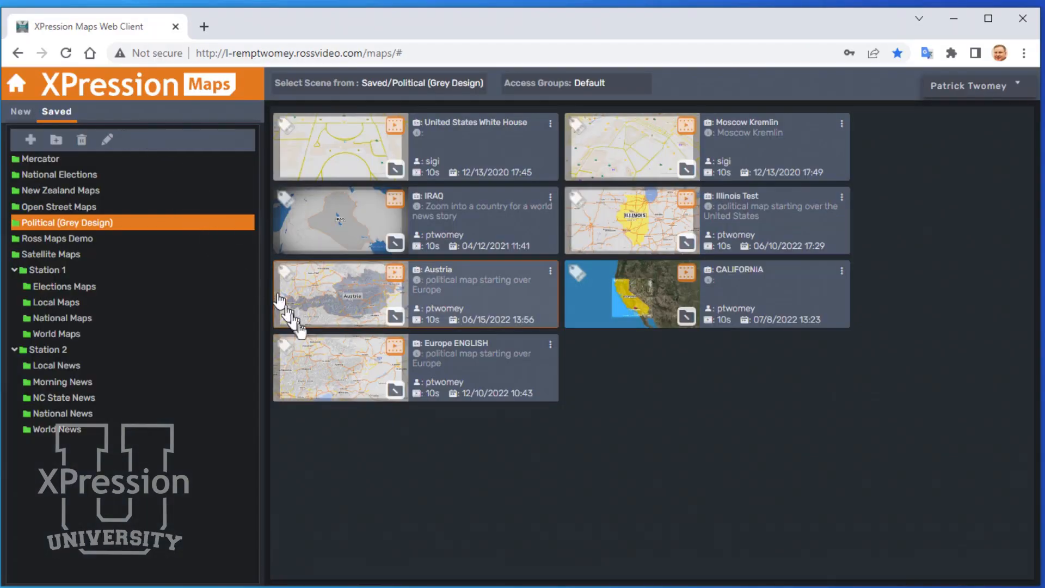
Open the Europe ENGLISH scene and return to the saved scenes list.
{"action": "left_click", "coordinate": [332, 364]}
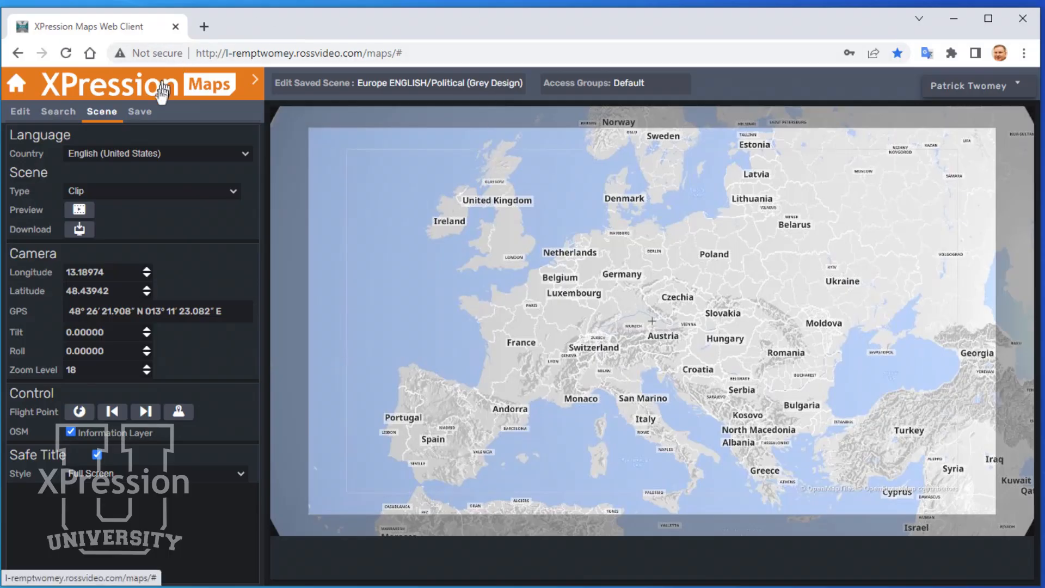
{"action": "left_click", "coordinate": [134, 86]}
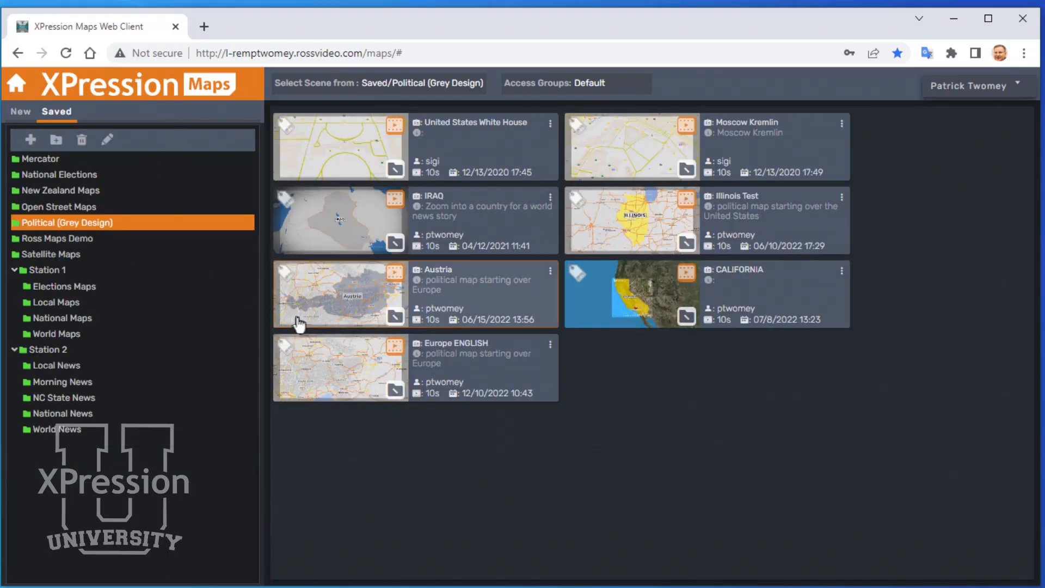
Duplicate the Europe ENGLISH scene.
{"action": "left_click", "coordinate": [550, 348]}
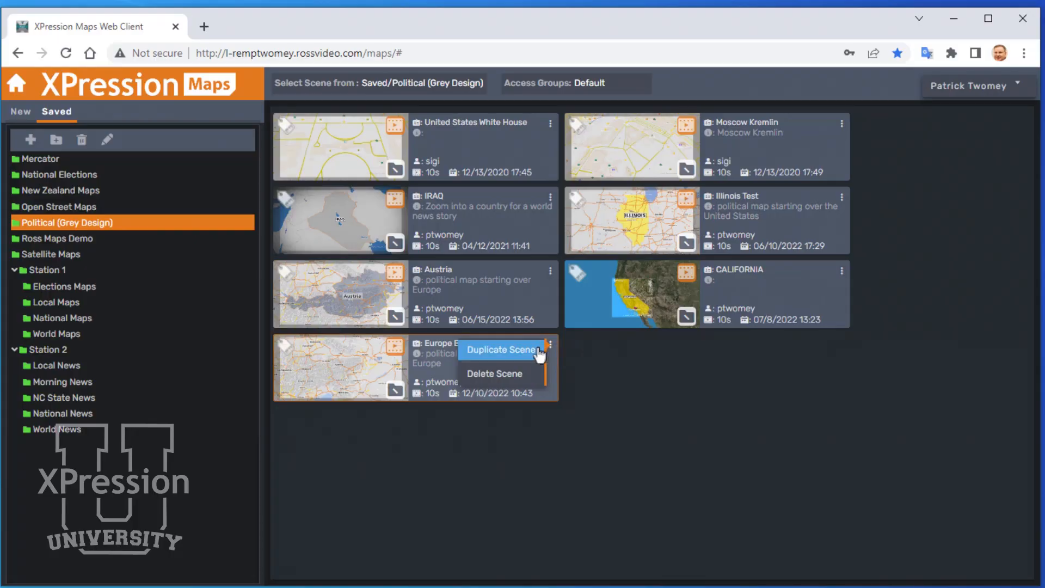
{"action": "left_click", "coordinate": [538, 350]}
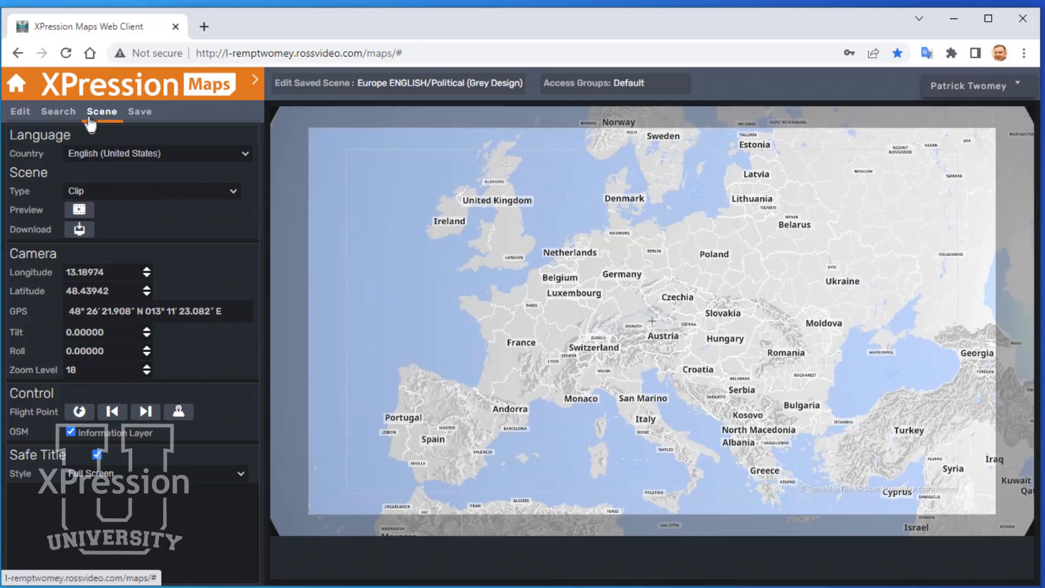
Set the duplicated scene's language country to German (Germany).
{"action": "left_click", "coordinate": [99, 155]}
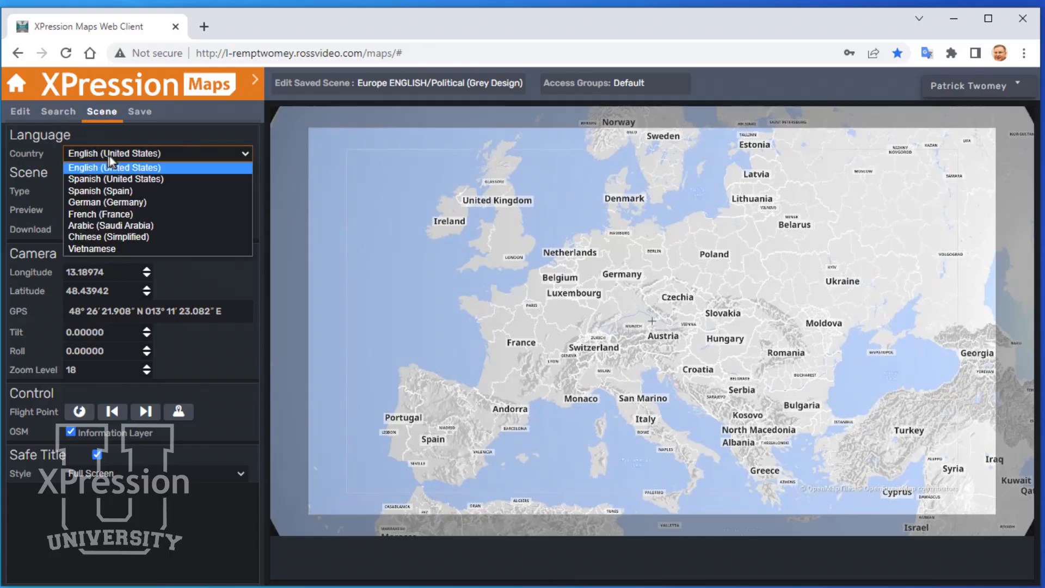
{"action": "left_click", "coordinate": [132, 203]}
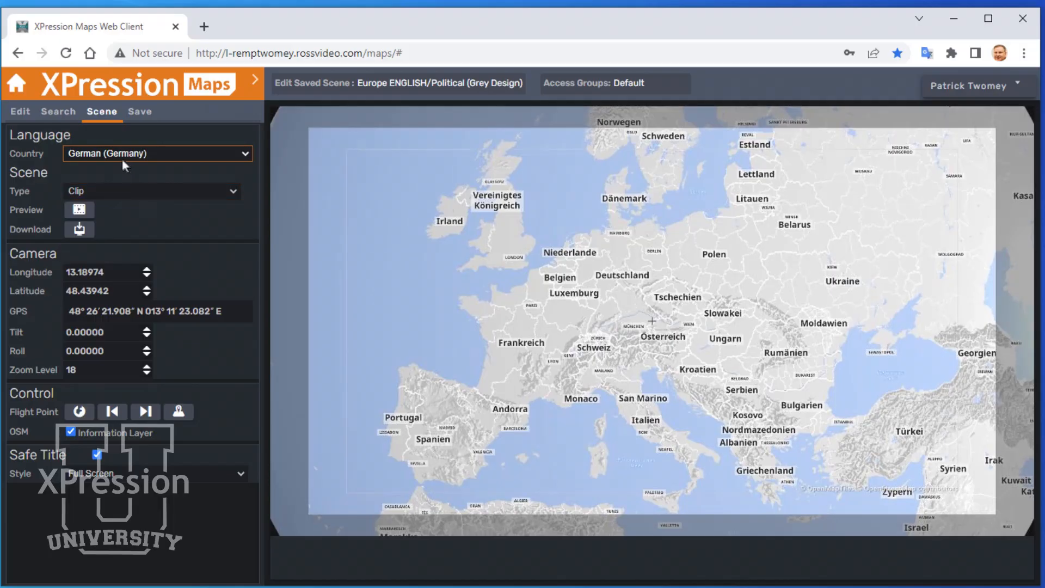
Preview the scene's clip and close the preview.
{"action": "left_click", "coordinate": [84, 213]}
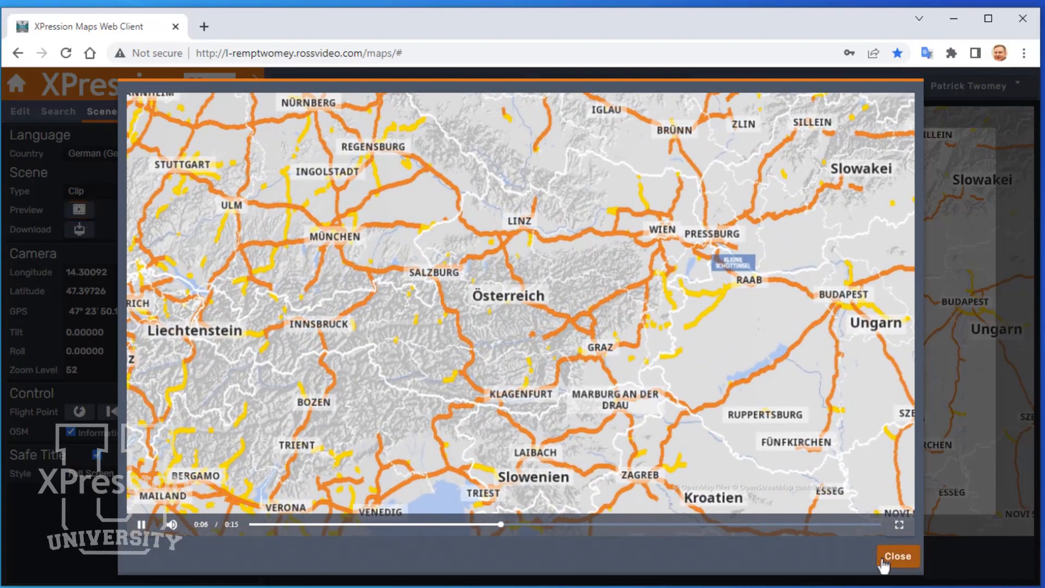
{"action": "left_click", "coordinate": [885, 560]}
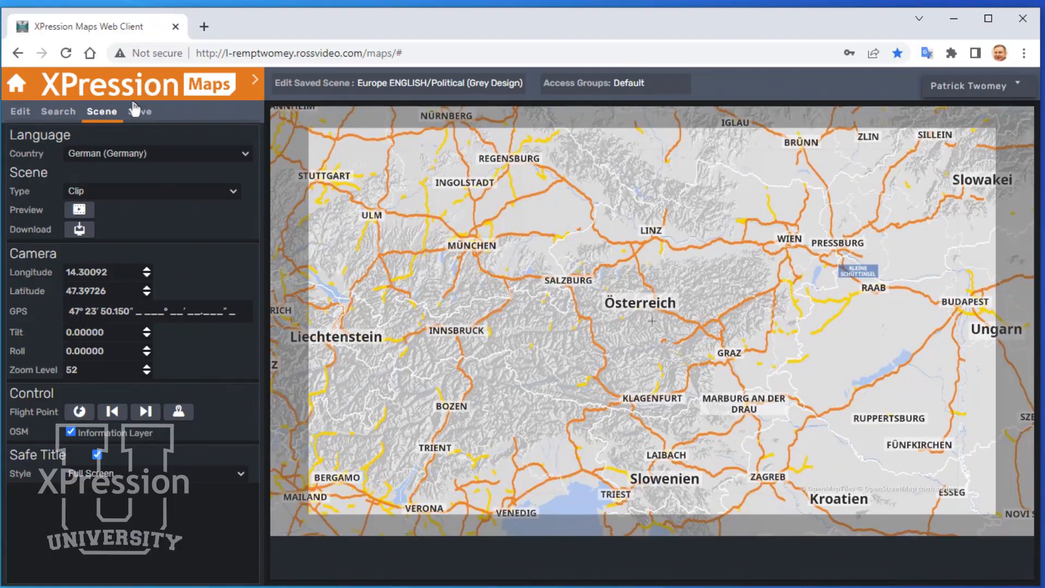
Rename the scene to Europe GERMAN.
{"action": "left_click", "coordinate": [137, 112]}
{"action": "left_click", "coordinate": [128, 154]}
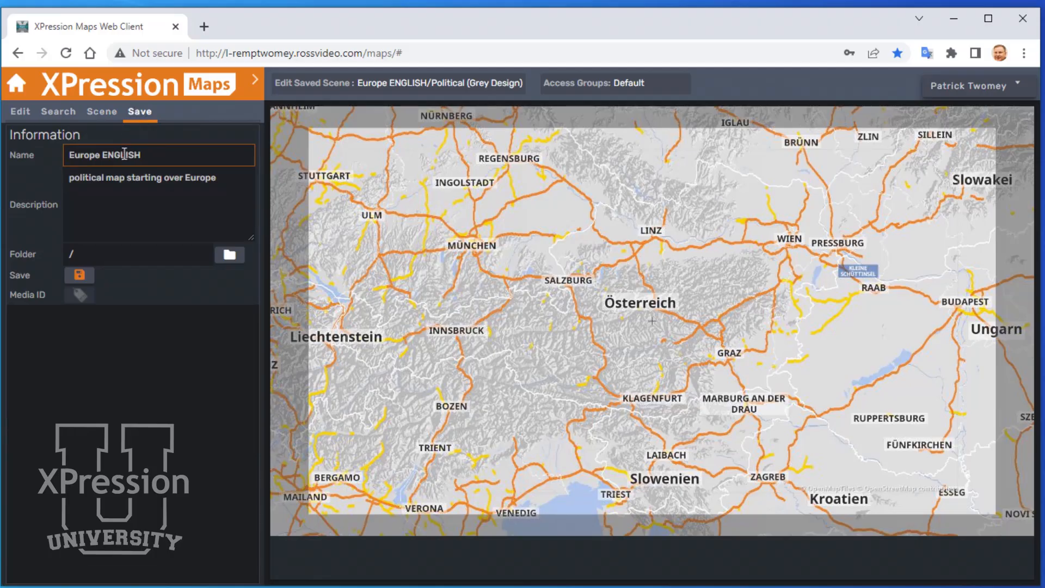
{"action": "double_click", "coordinate": [133, 155]}
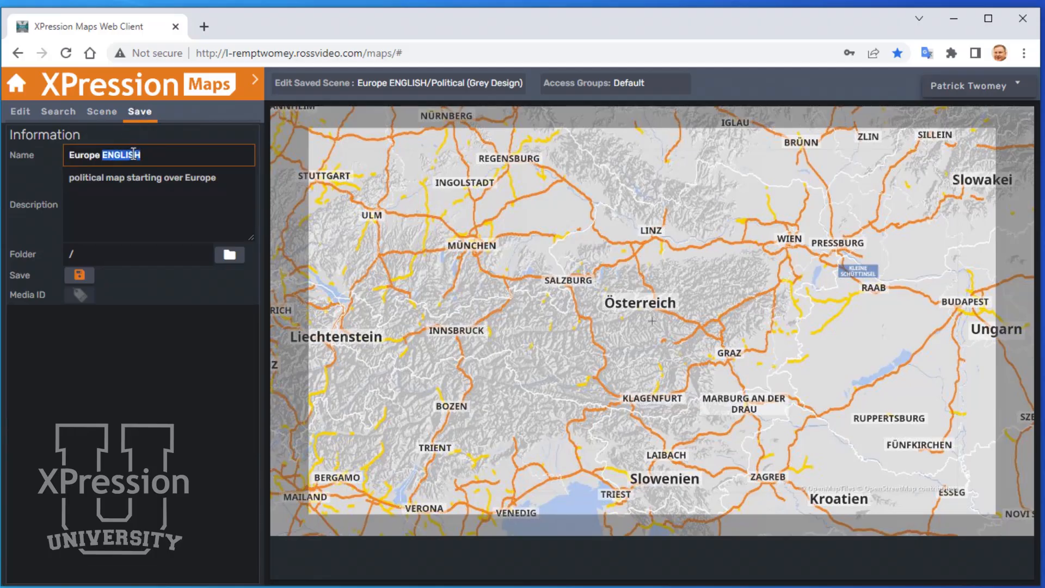
{"action": "type", "text": "GERMA"}
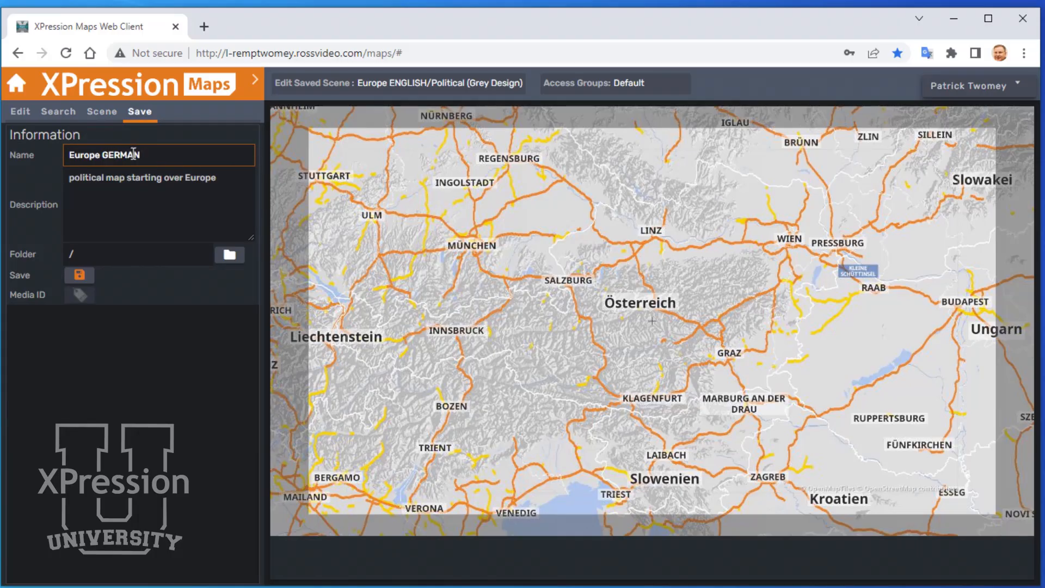
Set the scene's folder to Political (Grey Design) and save the scene.
{"action": "left_click", "coordinate": [229, 257]}
{"action": "left_click", "coordinate": [378, 226]}
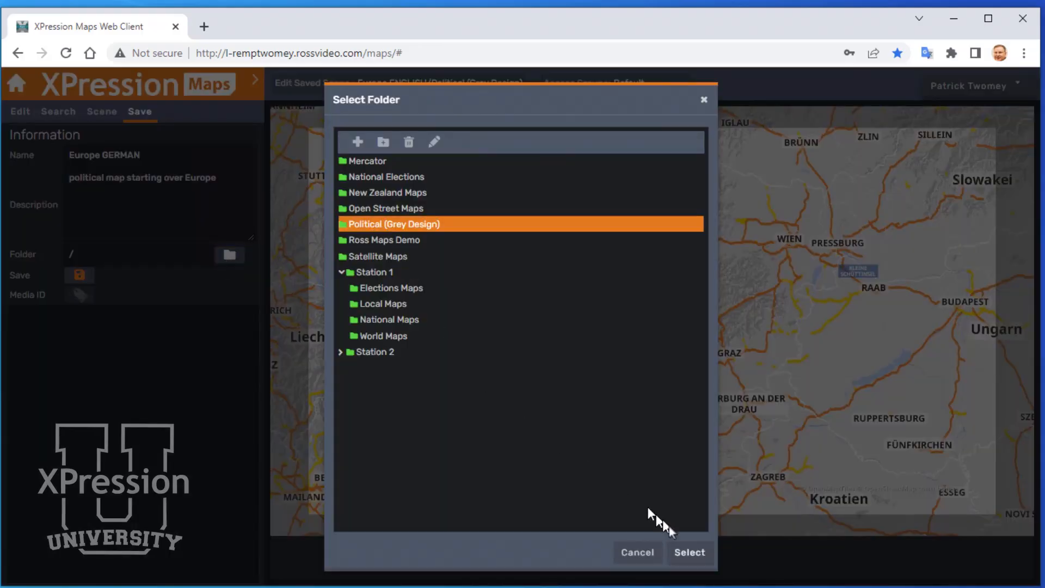
{"action": "left_click", "coordinate": [689, 554]}
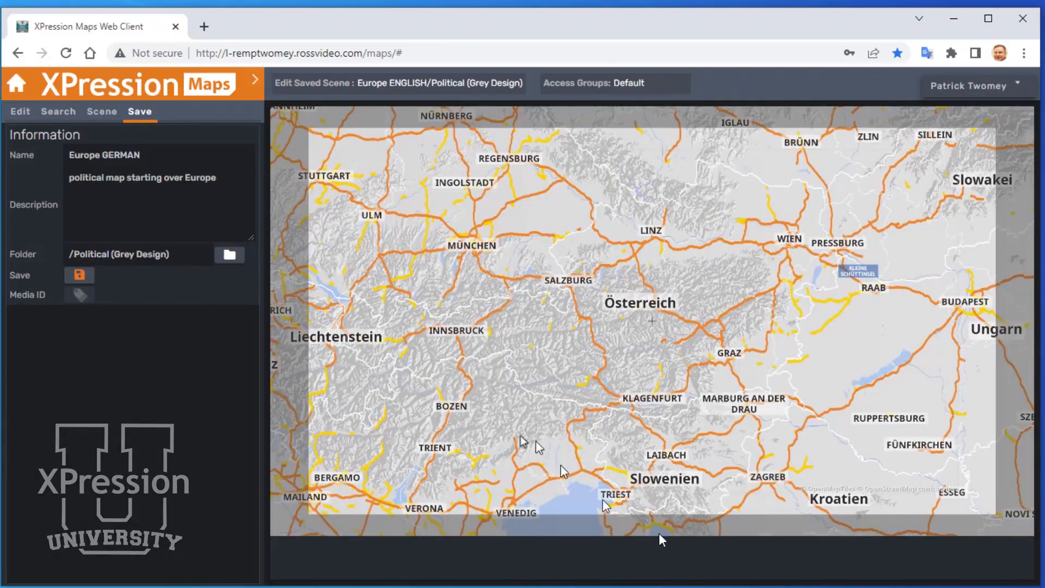
{"action": "left_click", "coordinate": [79, 277]}
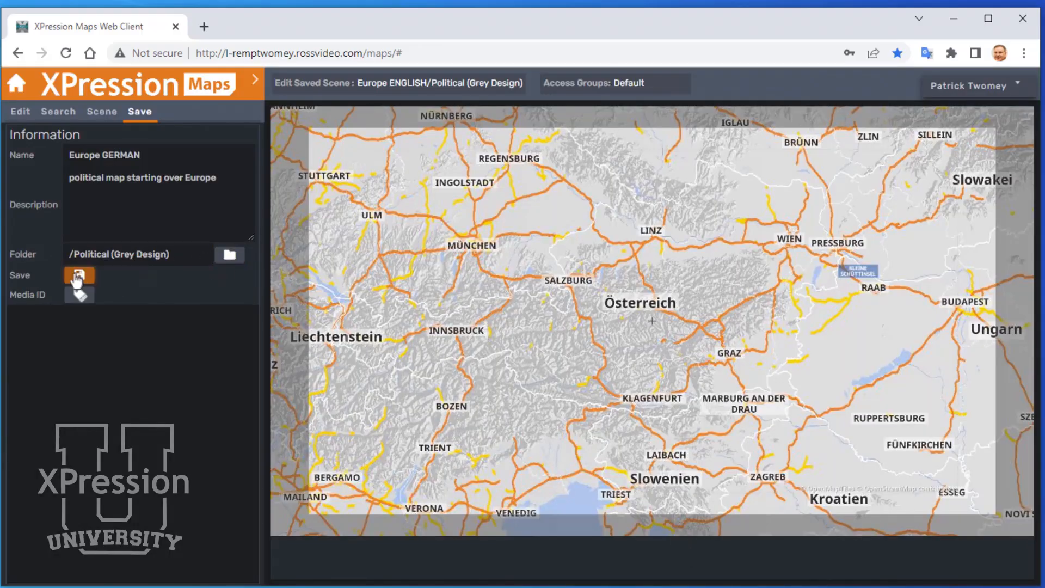
Open the saved Europe GERMAN scene and preview its clip.
{"action": "left_click", "coordinate": [159, 93]}
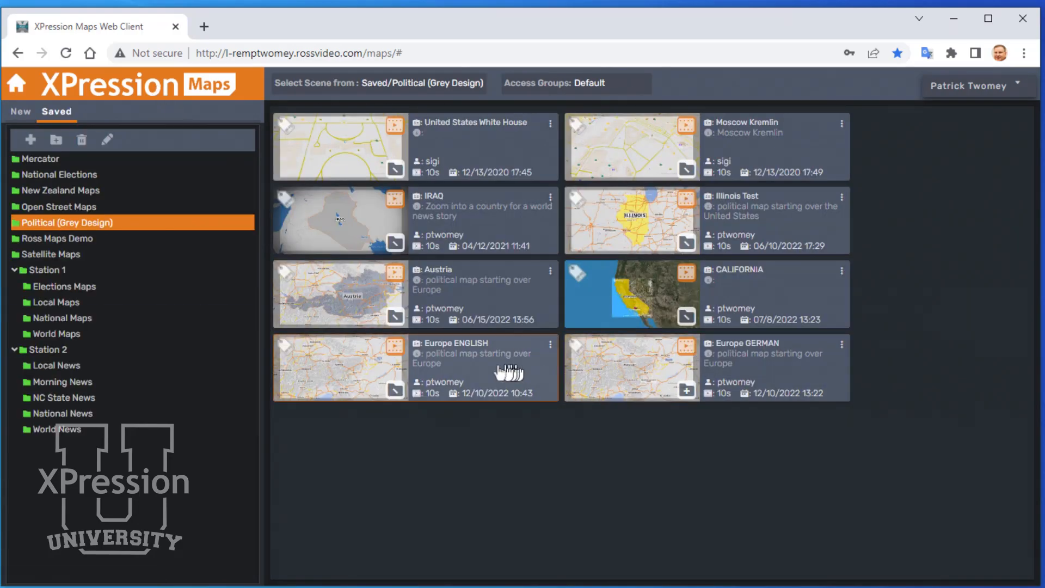
{"action": "left_click", "coordinate": [602, 368]}
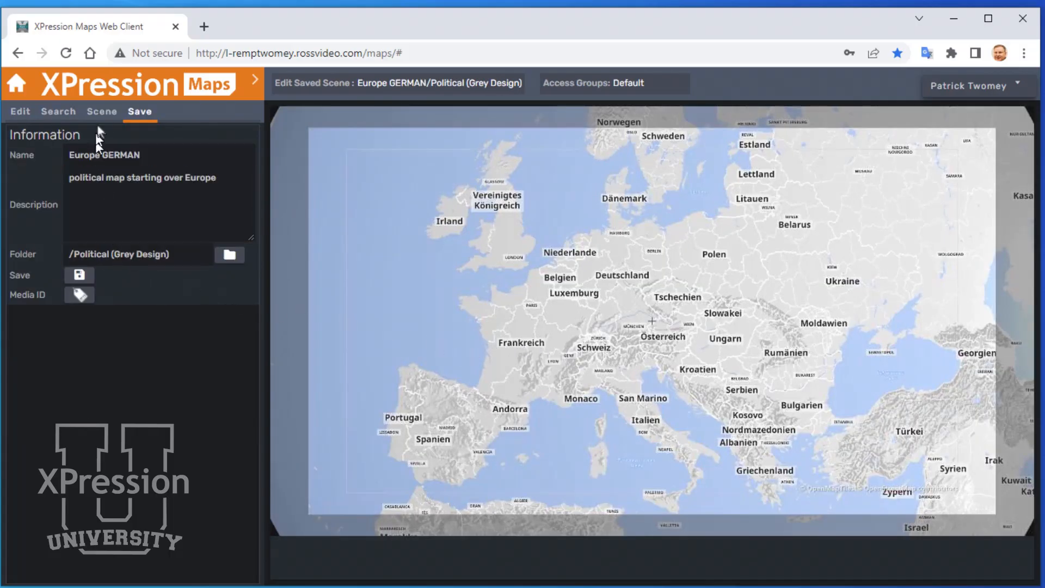
{"action": "left_click", "coordinate": [102, 112]}
{"action": "left_click", "coordinate": [80, 213]}
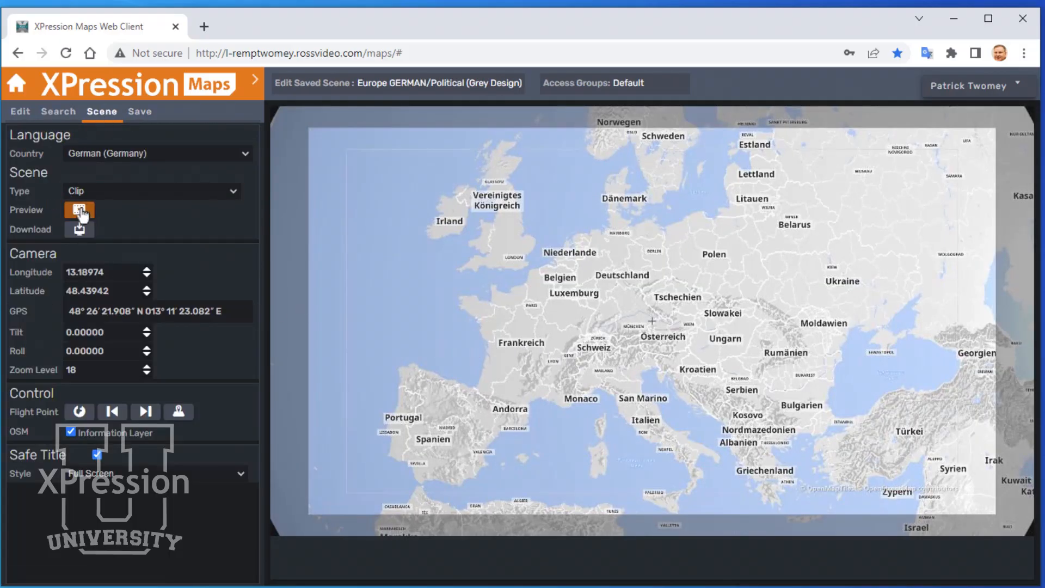